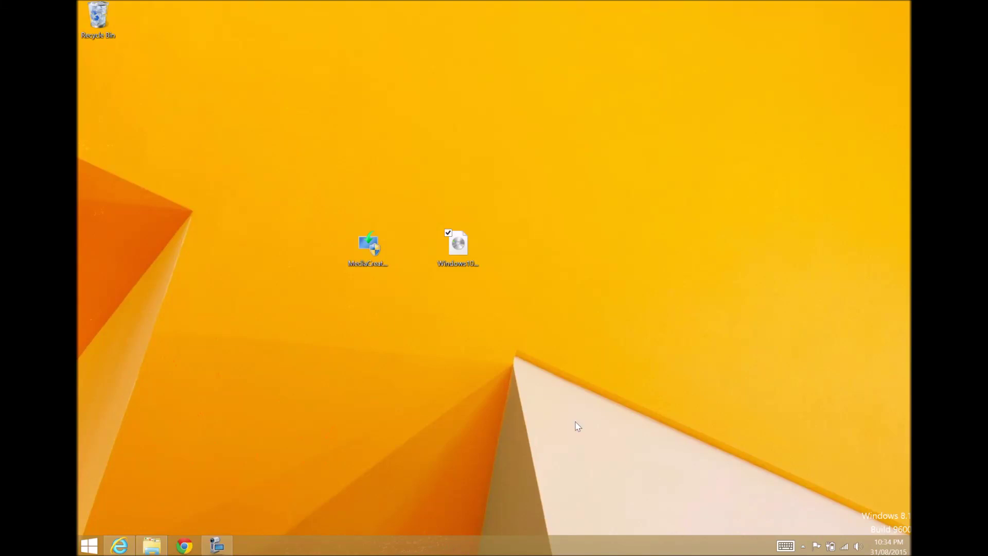
Inspect the Media Creation Tool and Windows 10 Home disc image files on the desktop.
left_click(386, 262)
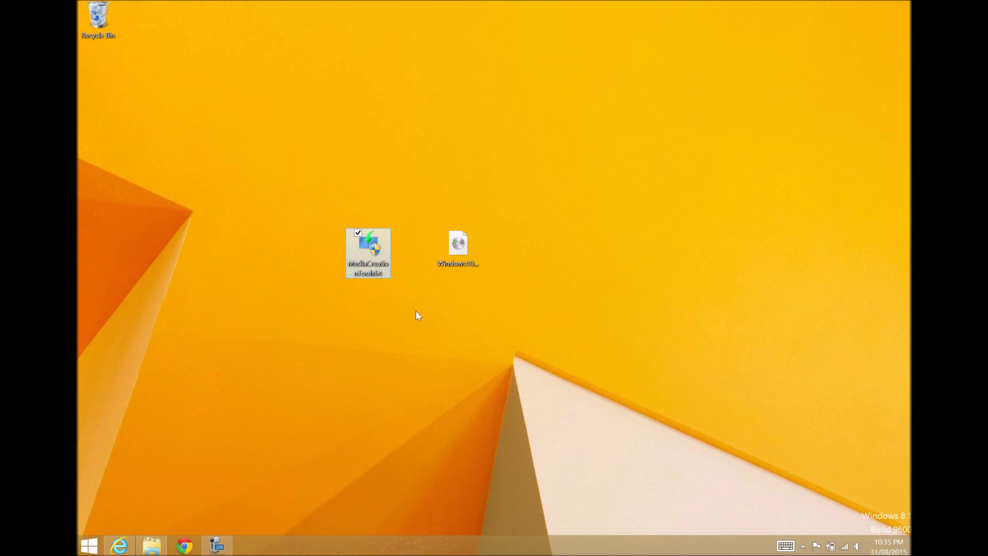
left_click(470, 256)
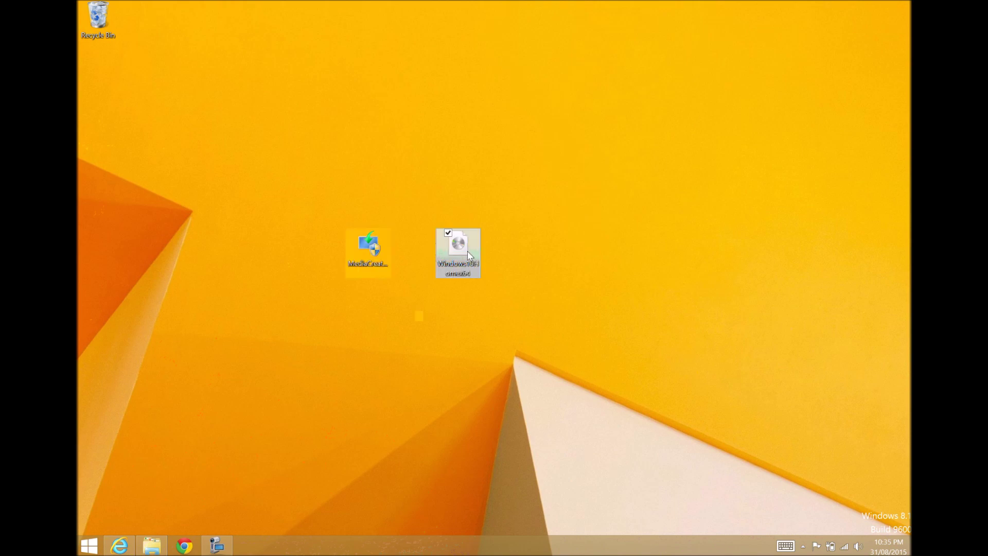
mouse_move(465, 251)
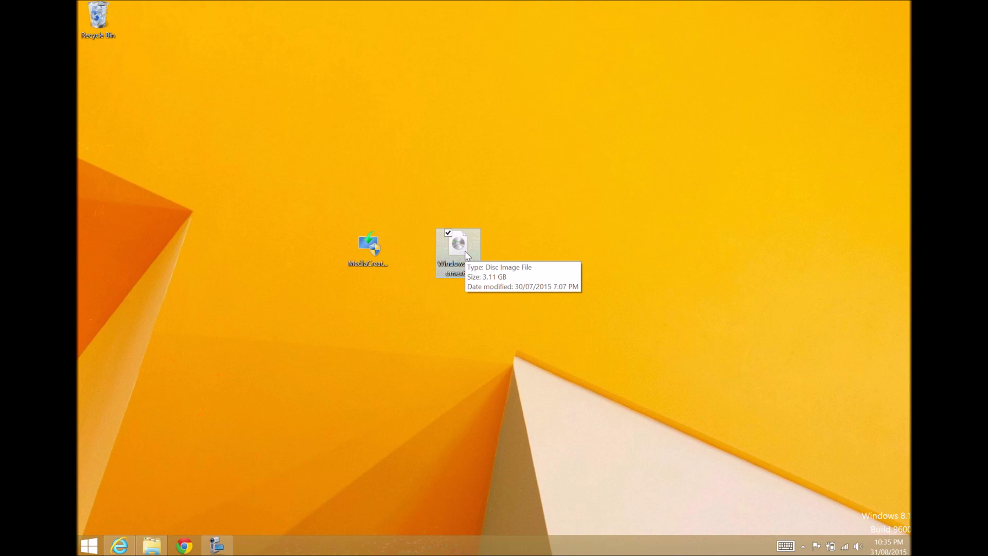
left_click(505, 253)
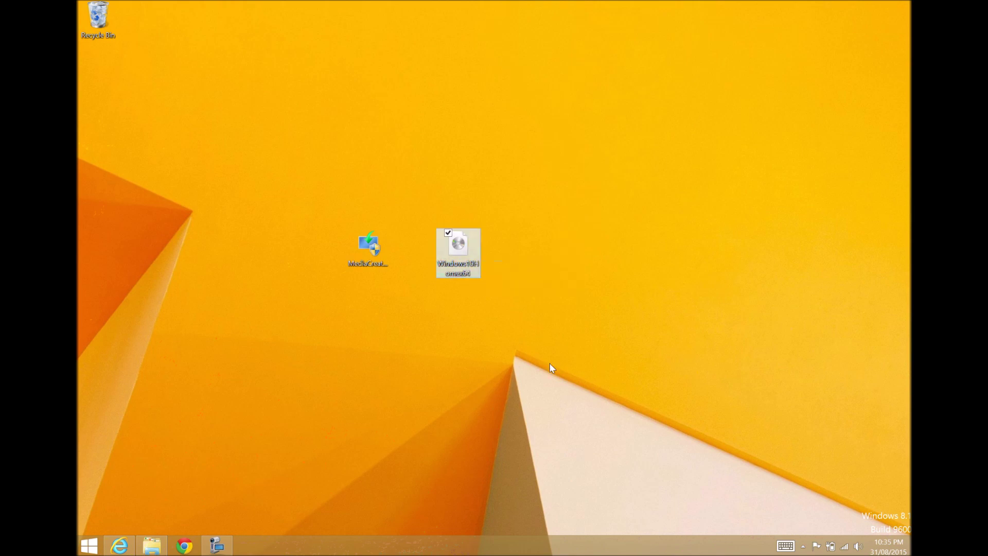
key("Left")
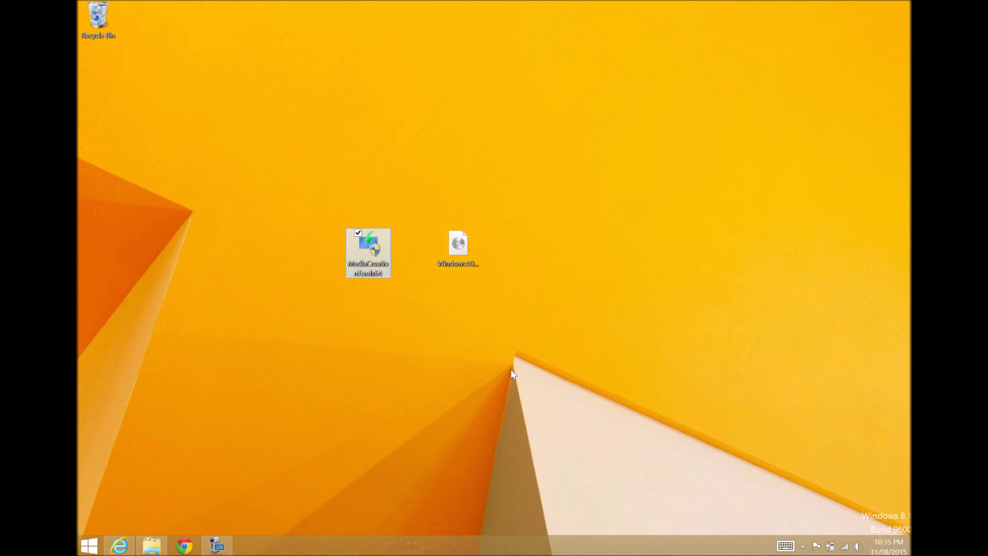
Check the 3.11 GB Windows 10 Home disc image's details, then launch Internet Explorer on the 123myIT downloads page.
left_click(463, 256)
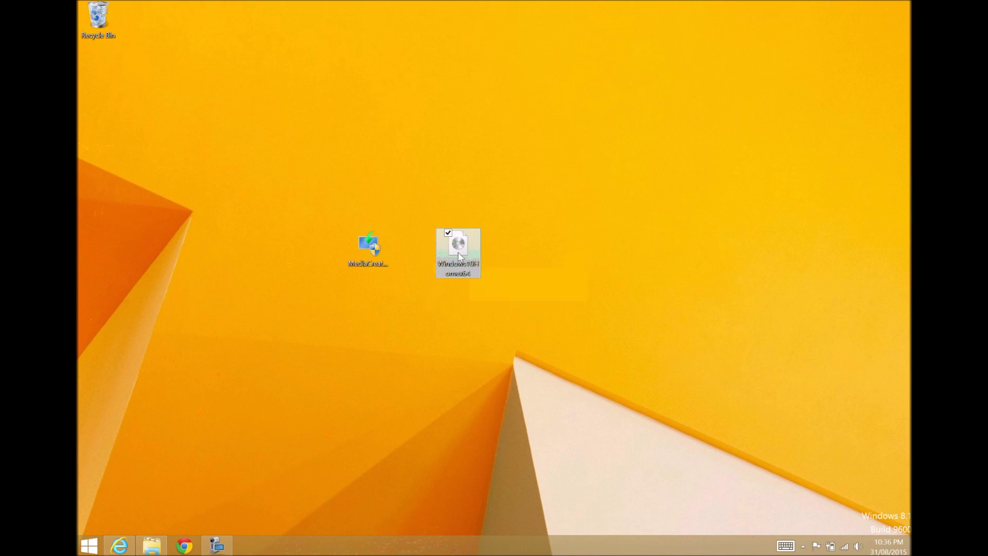
mouse_move(459, 256)
mouse_move(475, 274)
left_click(119, 545)
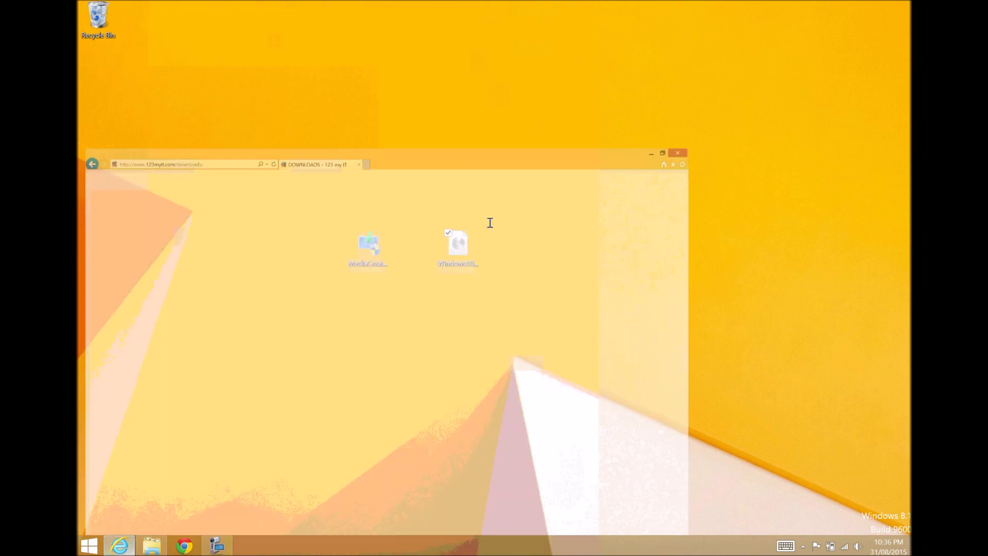
scroll(434, 283, "up", 10)
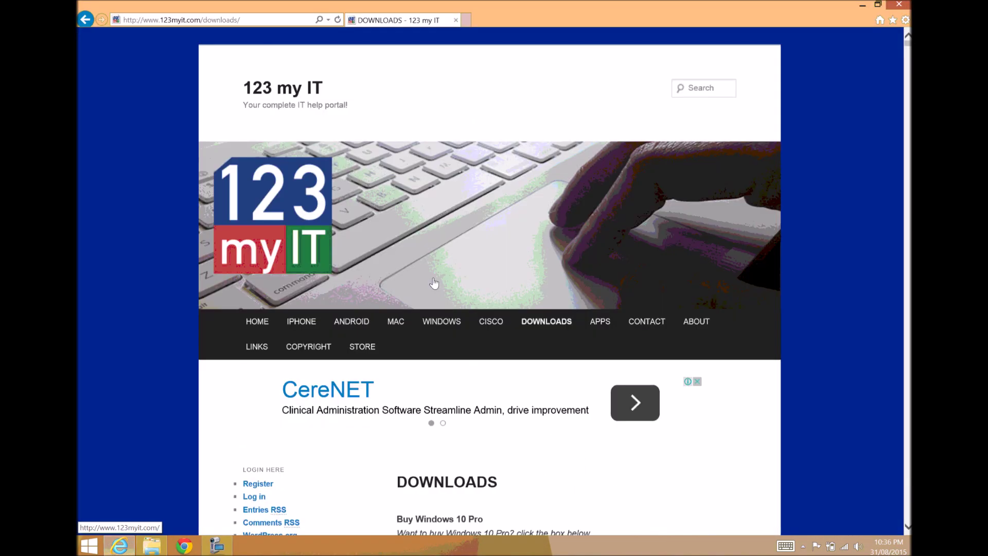
left_click(363, 346)
scroll(870, 249, "down", 8)
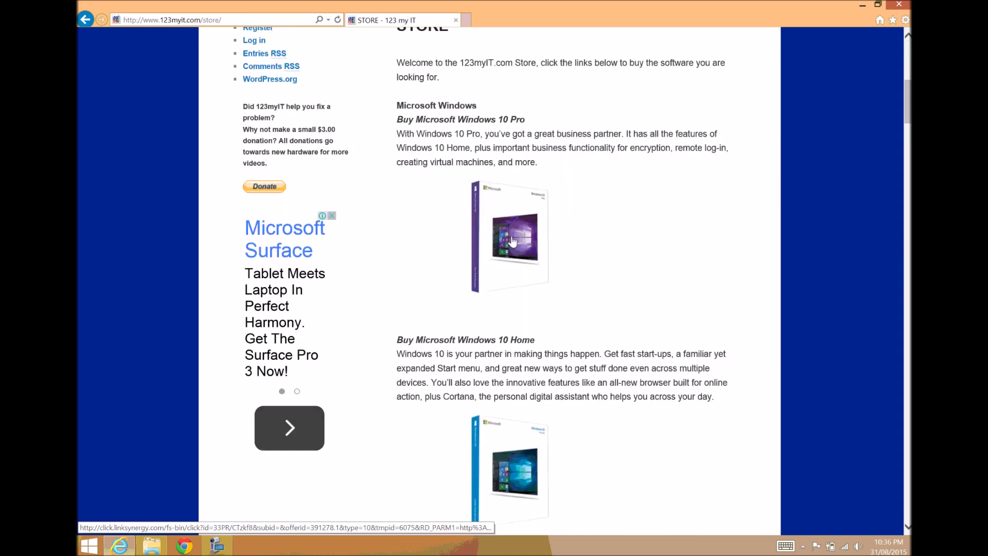
scroll(513, 240, "down", 4)
scroll(510, 276, "down", 4)
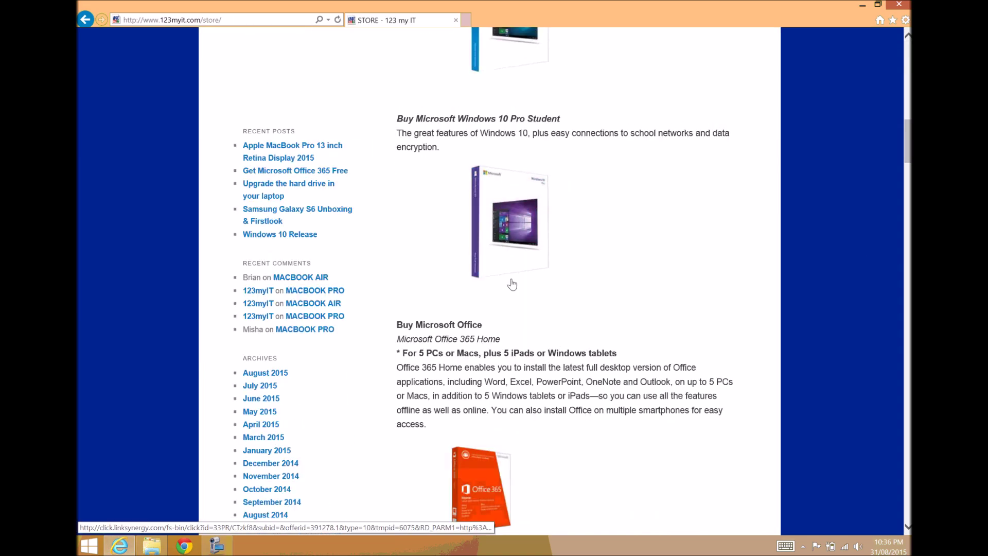
scroll(565, 260, "up", 8)
scroll(565, 260, "up", 8)
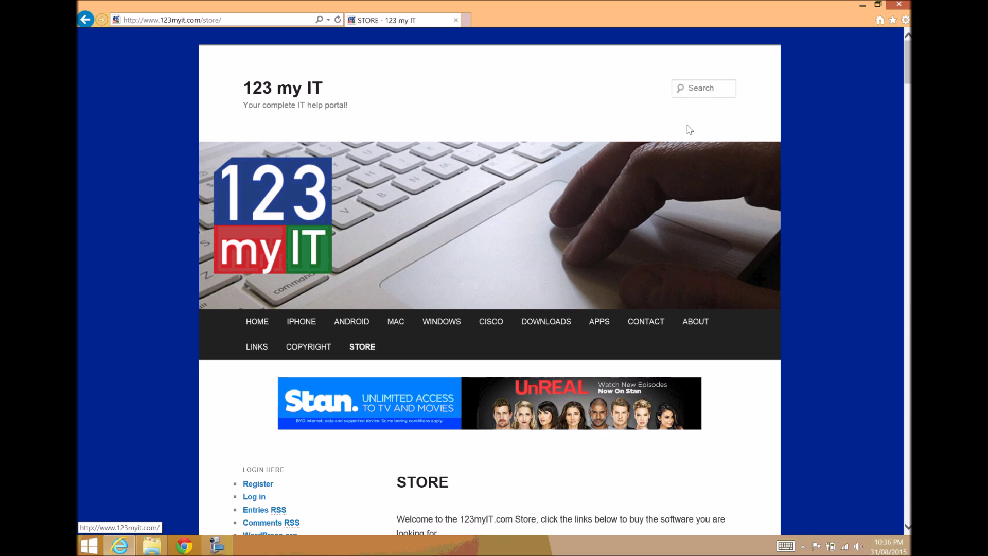
left_click(554, 315)
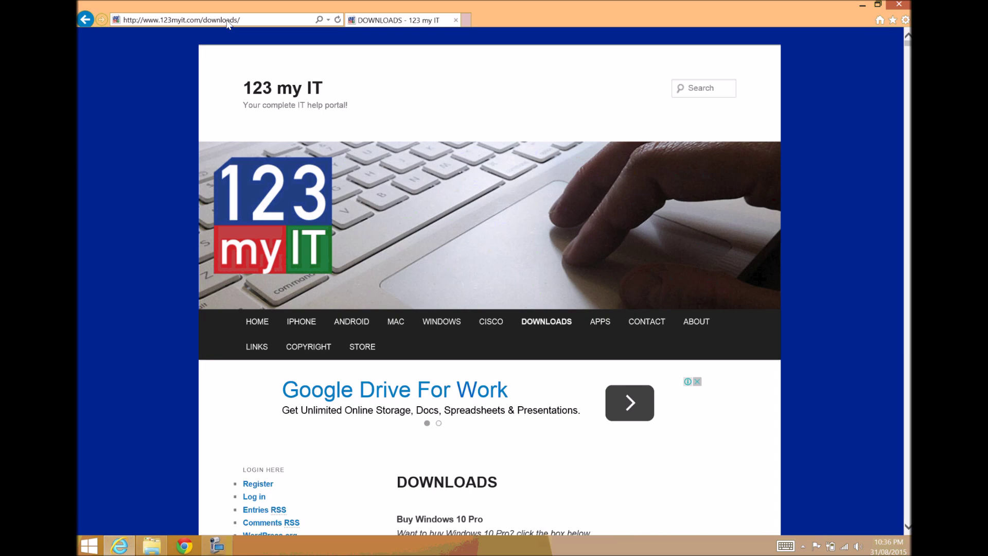
Scroll the 123myIT page, highlighting the Windows 8.1 media heading, Create Media links and Windows 10 Insider Preview heading.
scroll(837, 273, "down", 4)
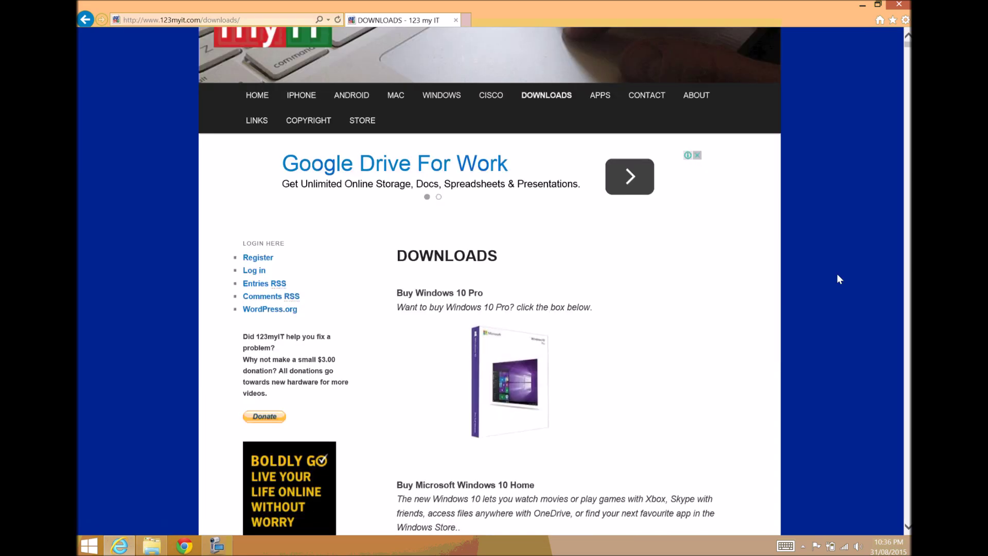
scroll(837, 273, "down", 10)
scroll(837, 274, "down", 7)
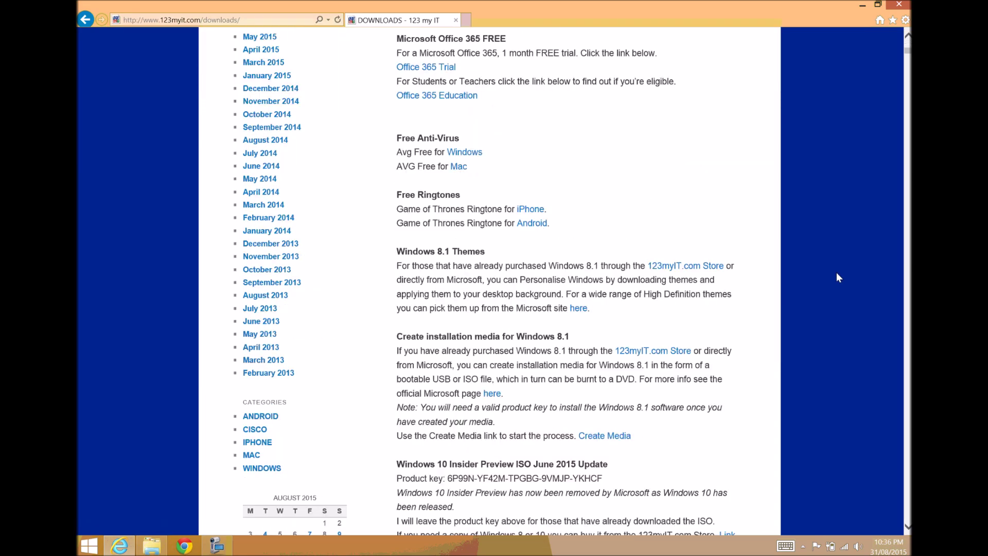
scroll(837, 273, "down", 3)
scroll(837, 277, "down", 3)
left_click_drag(570, 108, 420, 109)
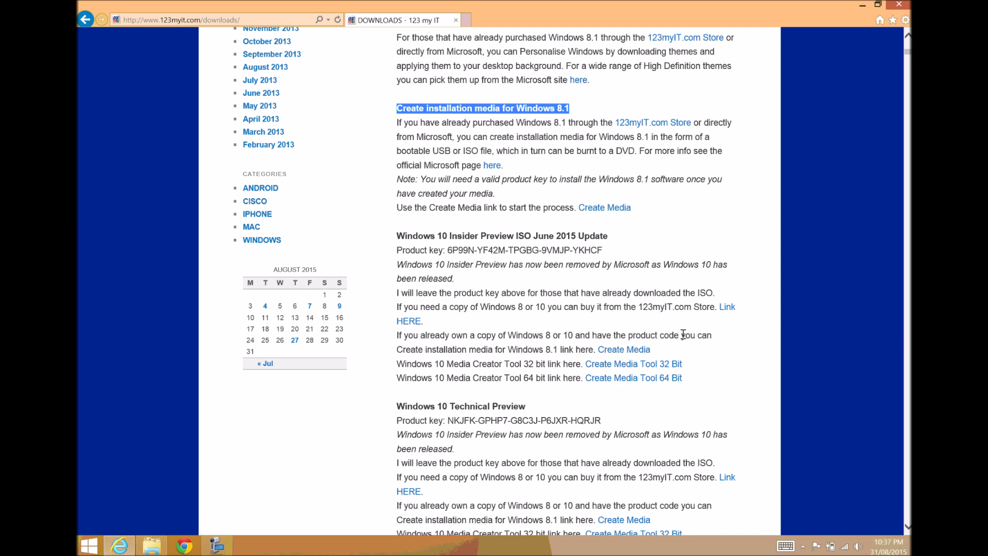
left_click_drag(692, 381, 408, 359)
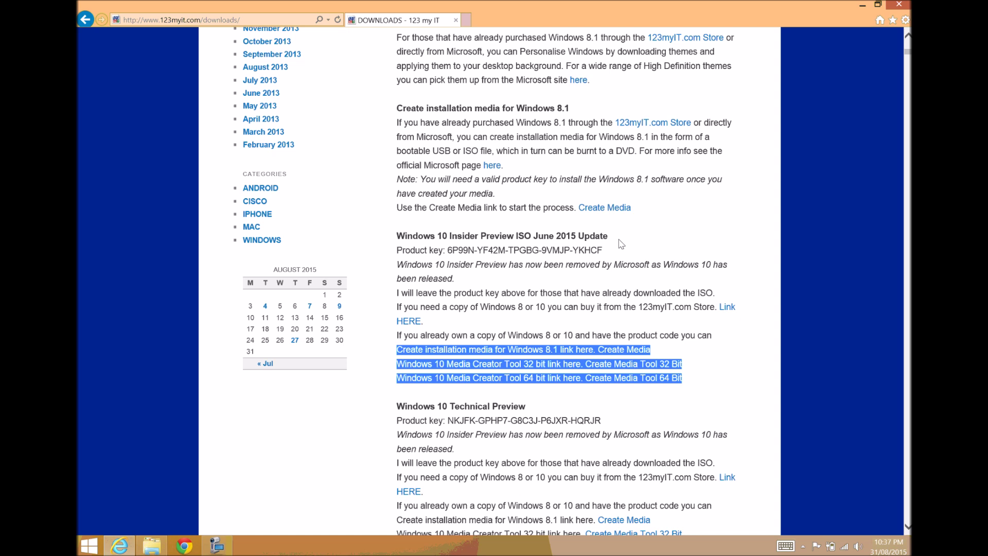
left_click_drag(621, 244, 396, 236)
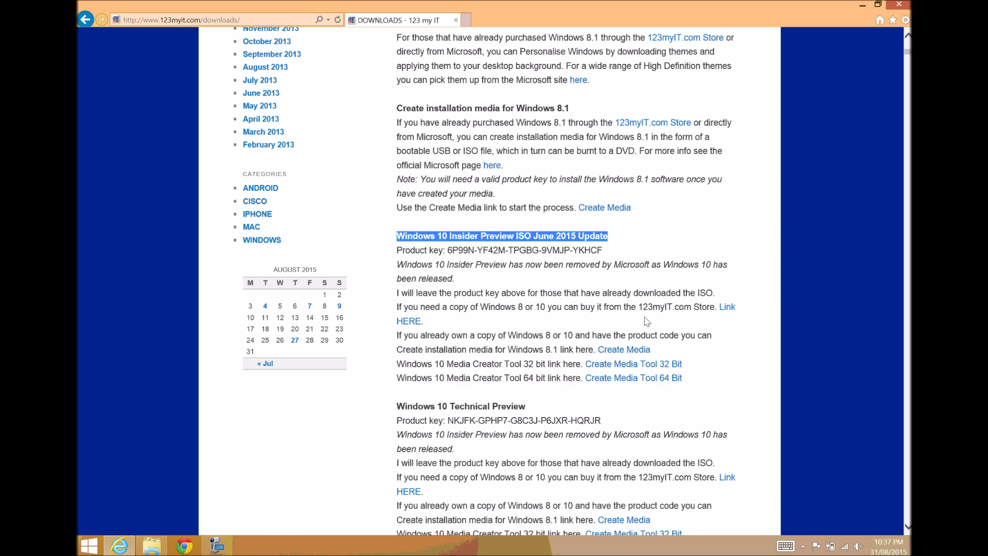
Start the 64-bit Media Creation Tool download, cancel Save as, and run the desktop copy of the tool.
left_click(669, 380)
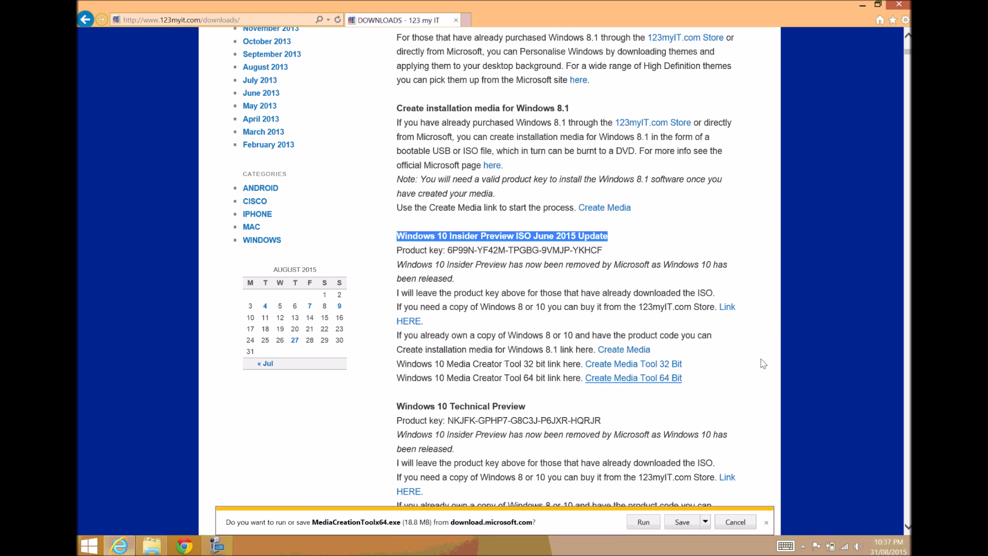
left_click(706, 522)
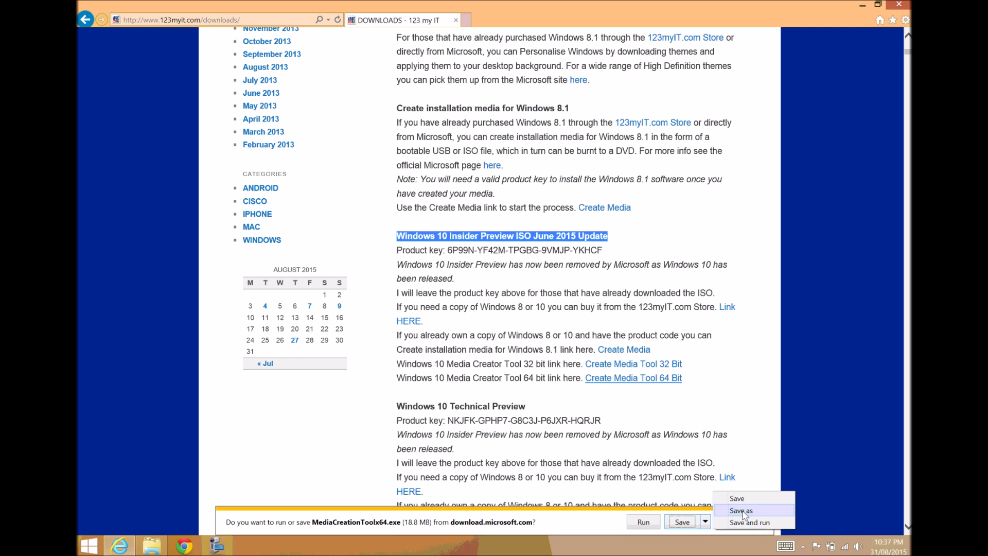
left_click(744, 512)
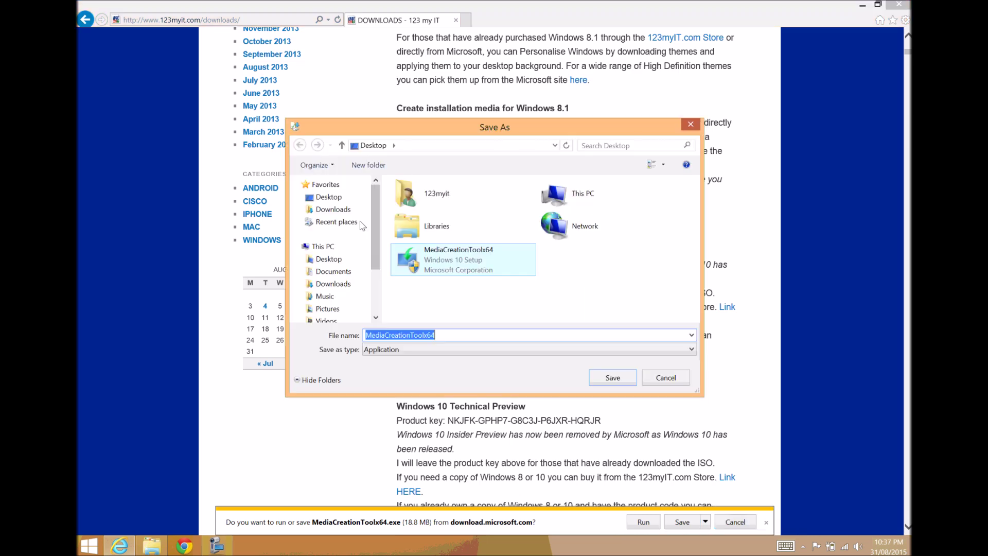
left_click(651, 383)
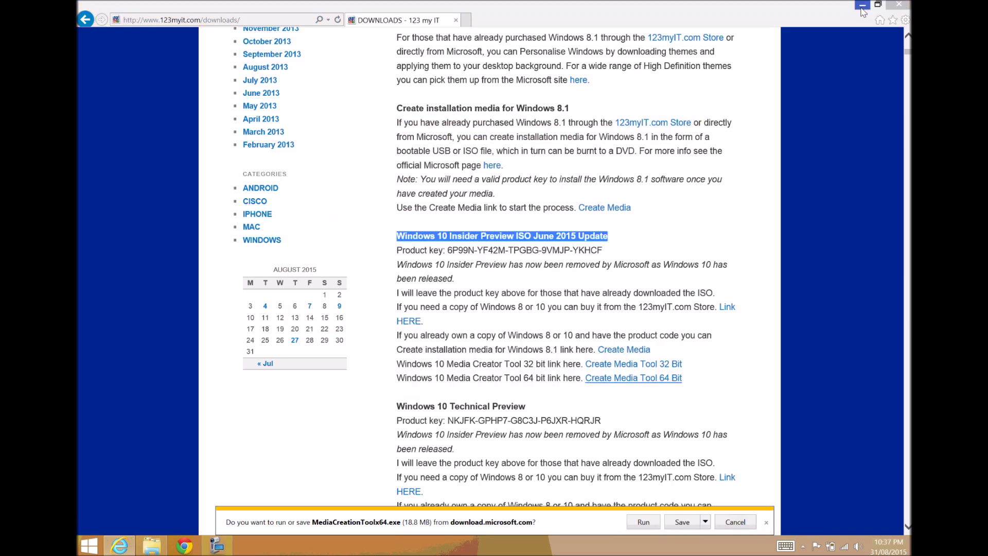
left_click(863, 7)
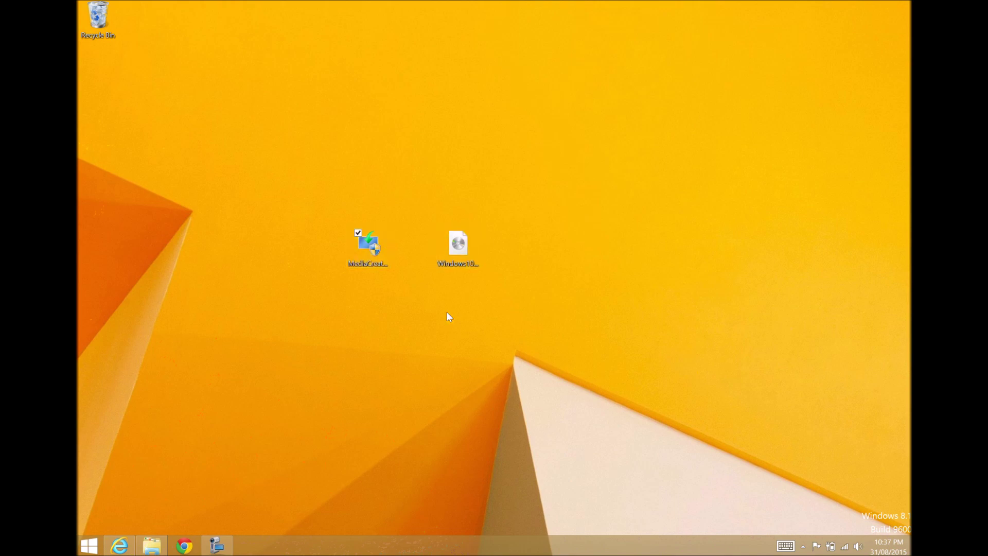
left_click(375, 246)
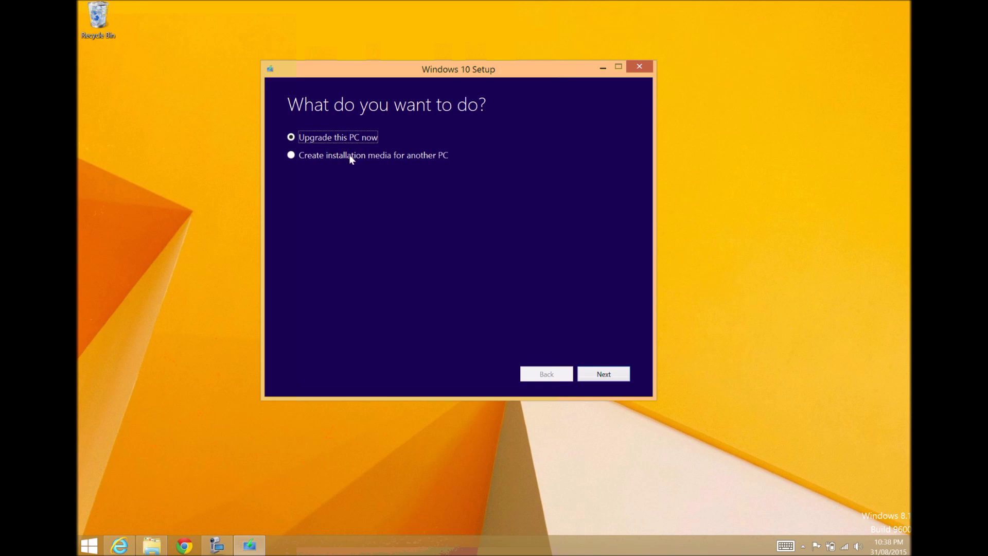
Pick Create installation media for another PC, then set the language to English (United States).
left_click(290, 155)
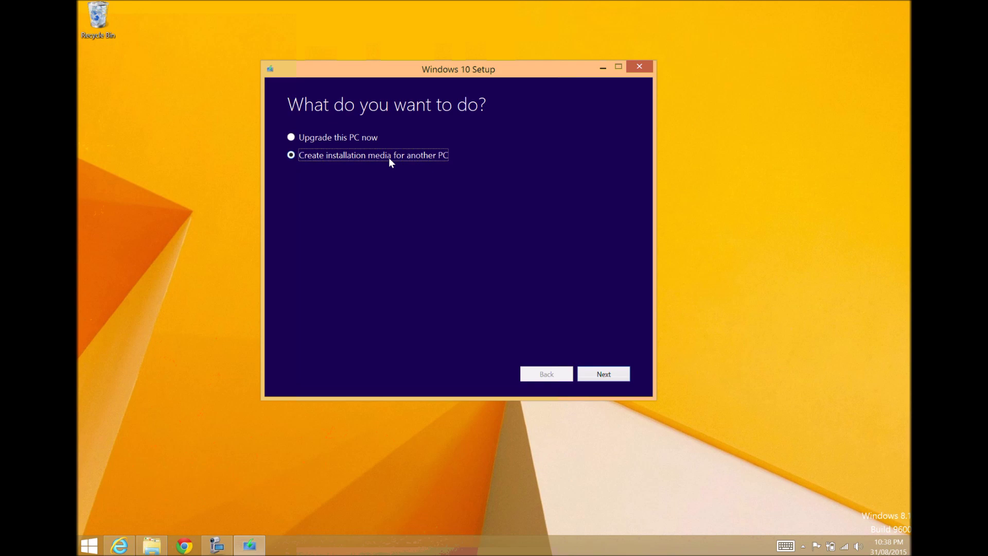
left_click(608, 377)
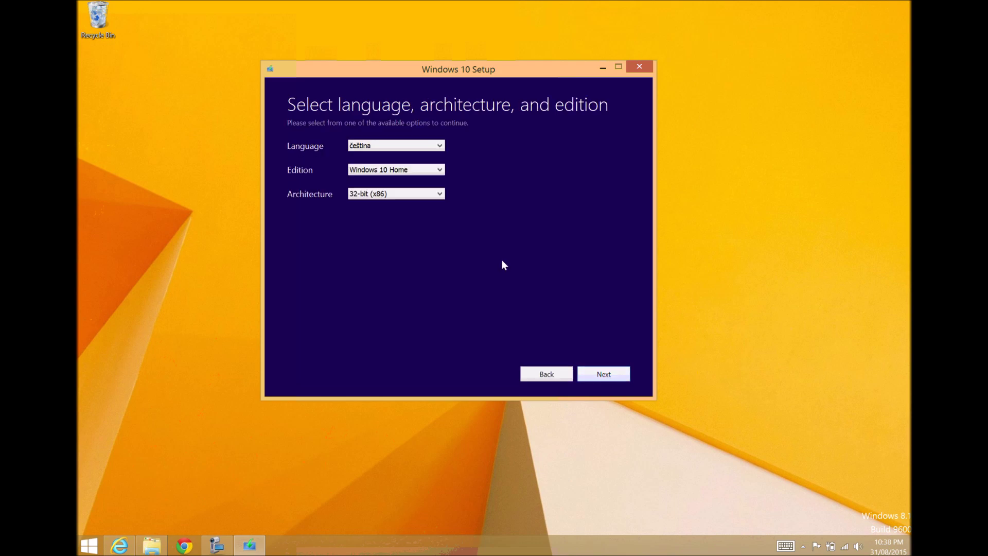
left_click(441, 146)
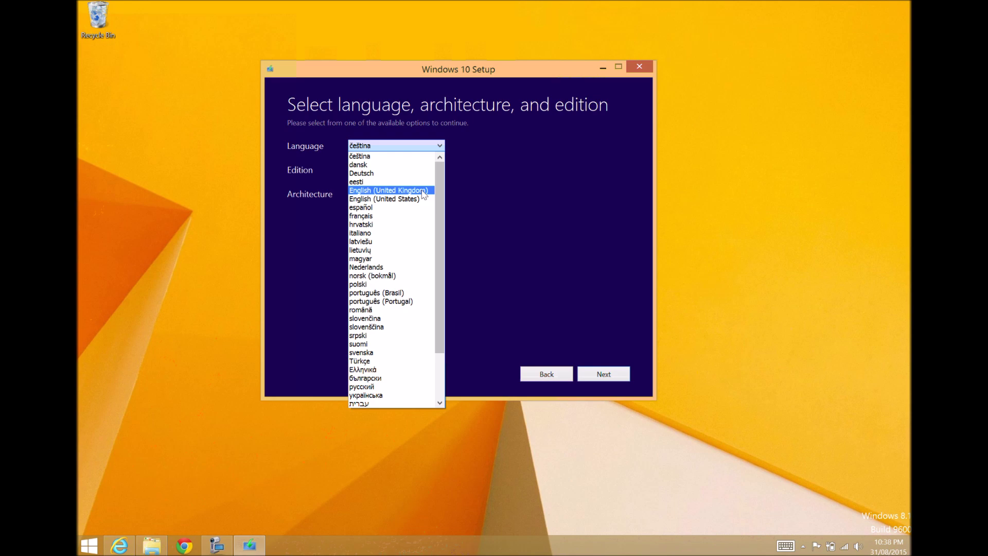
left_click(421, 200)
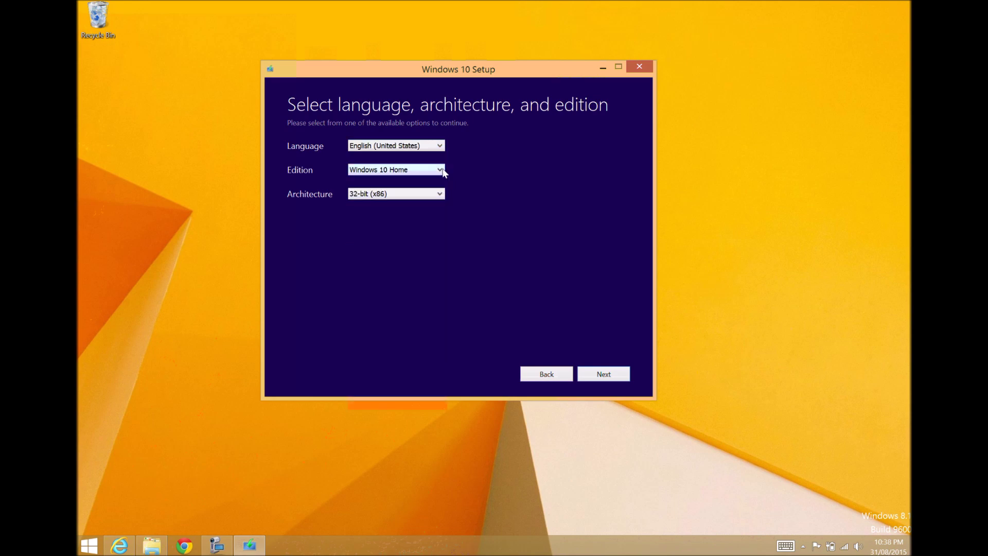
left_click(440, 170)
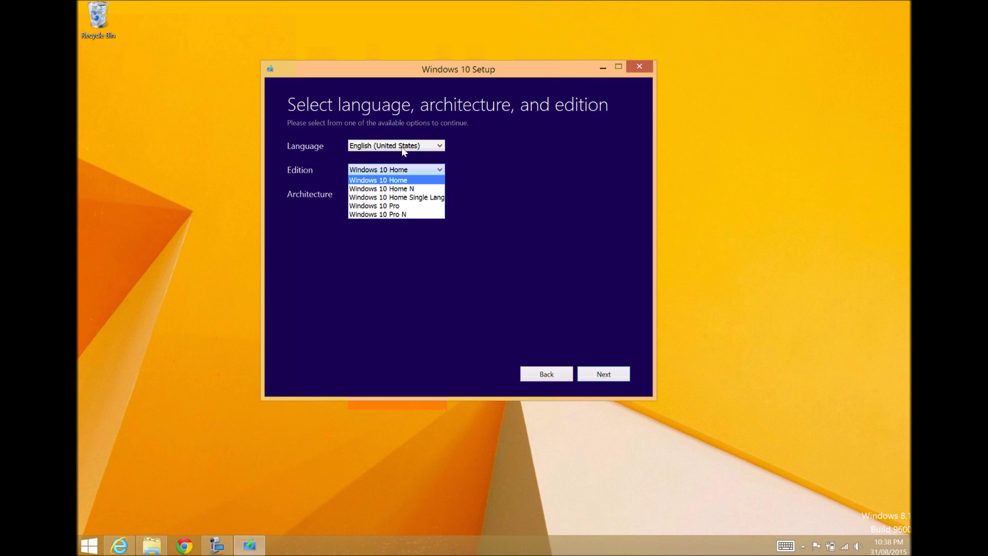
left_click(440, 147)
left_click(440, 147)
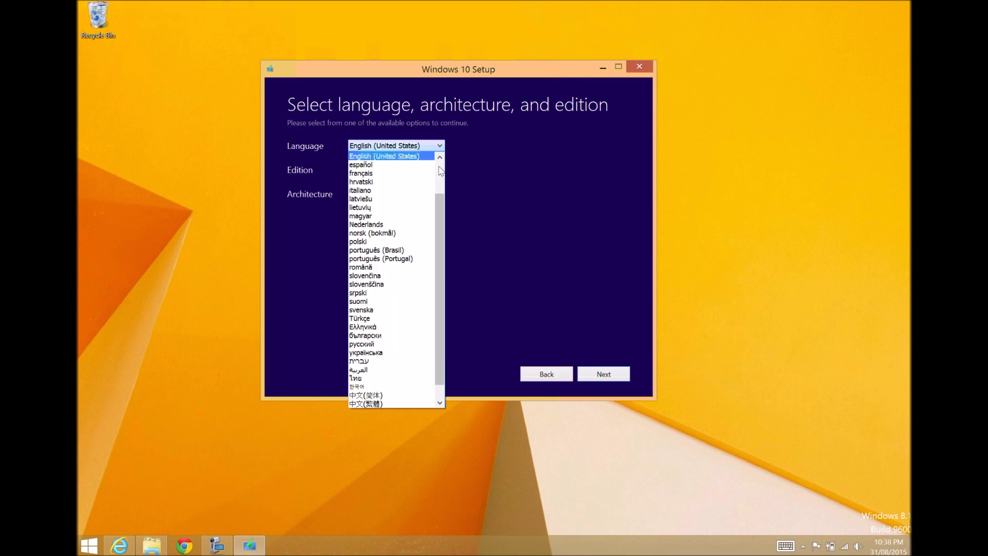
left_click(421, 157)
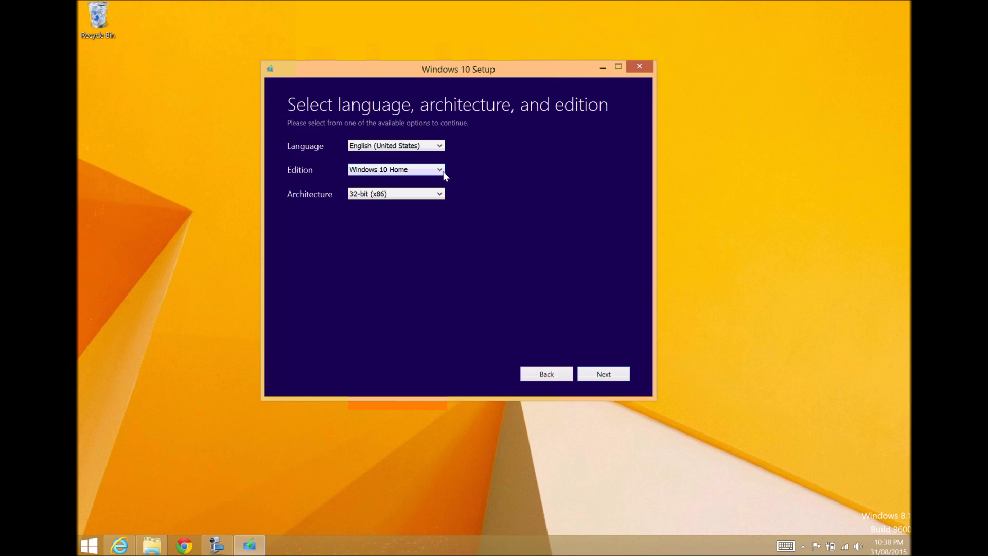
left_click(444, 174)
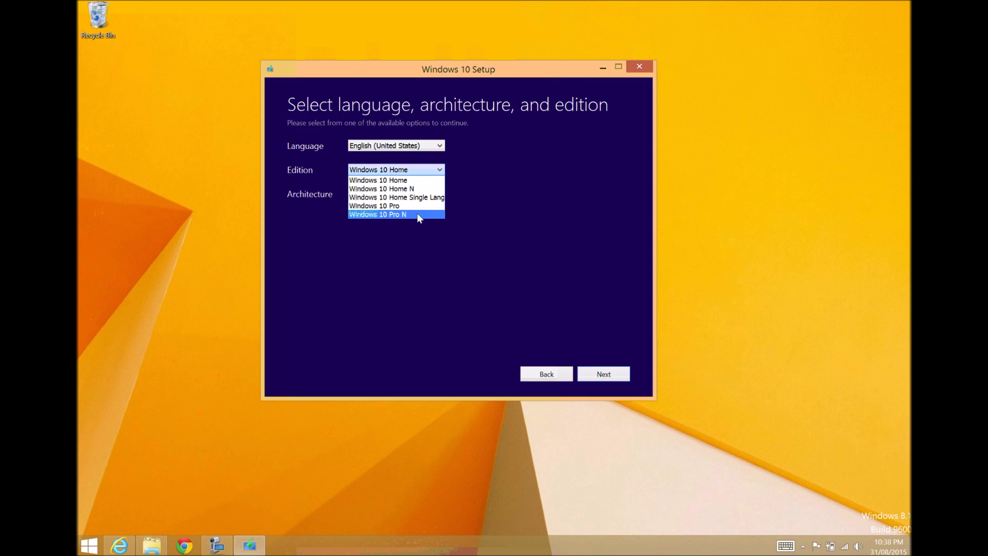
left_click(452, 182)
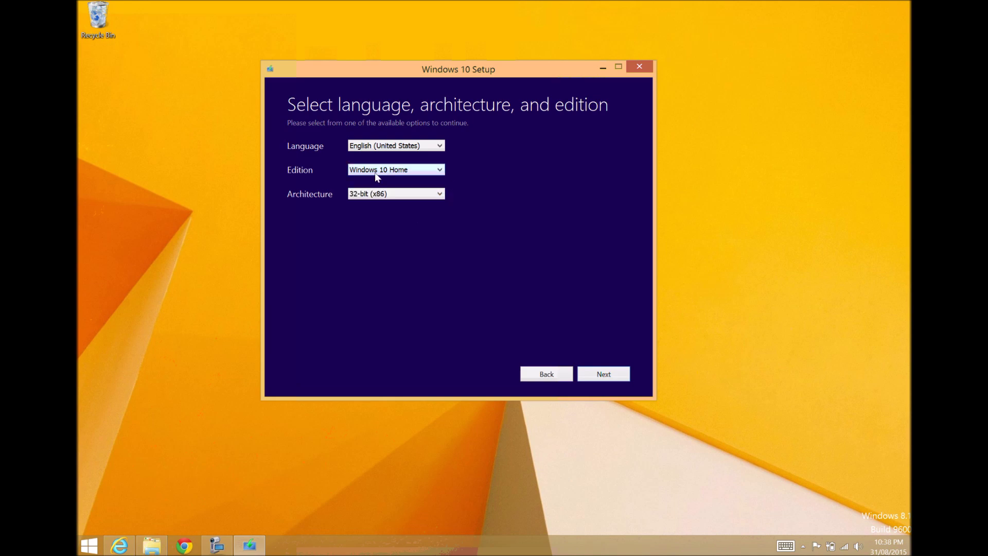
left_click(441, 196)
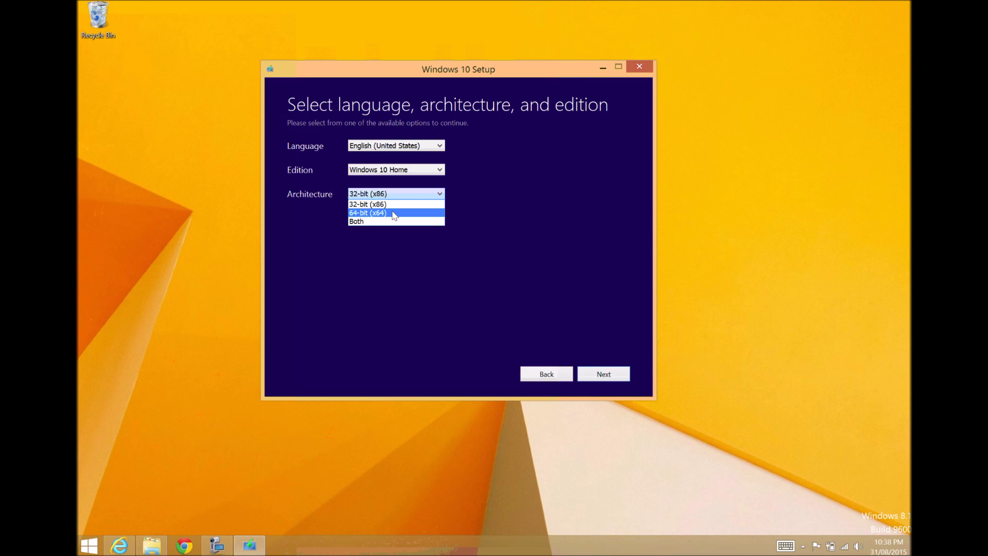
left_click(89, 456)
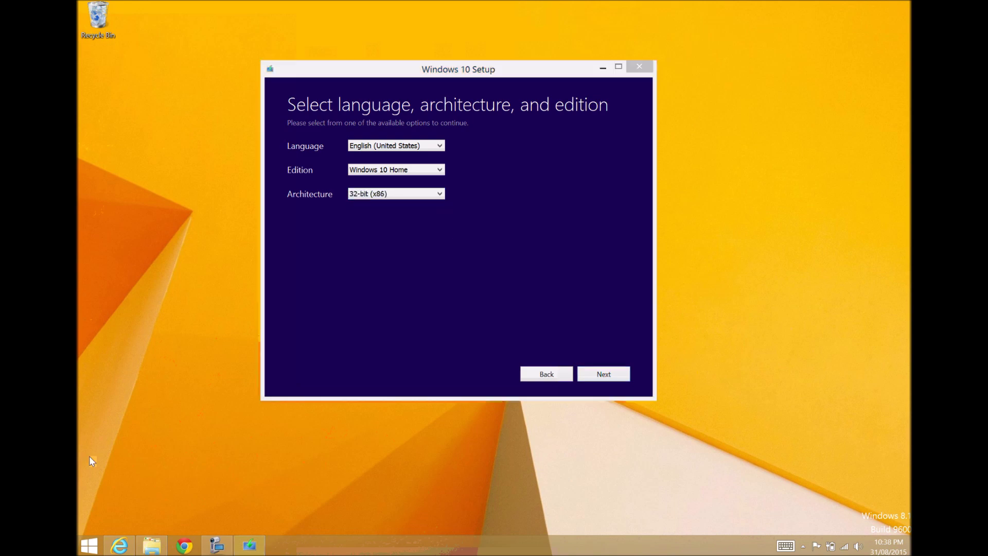
right_click(85, 547)
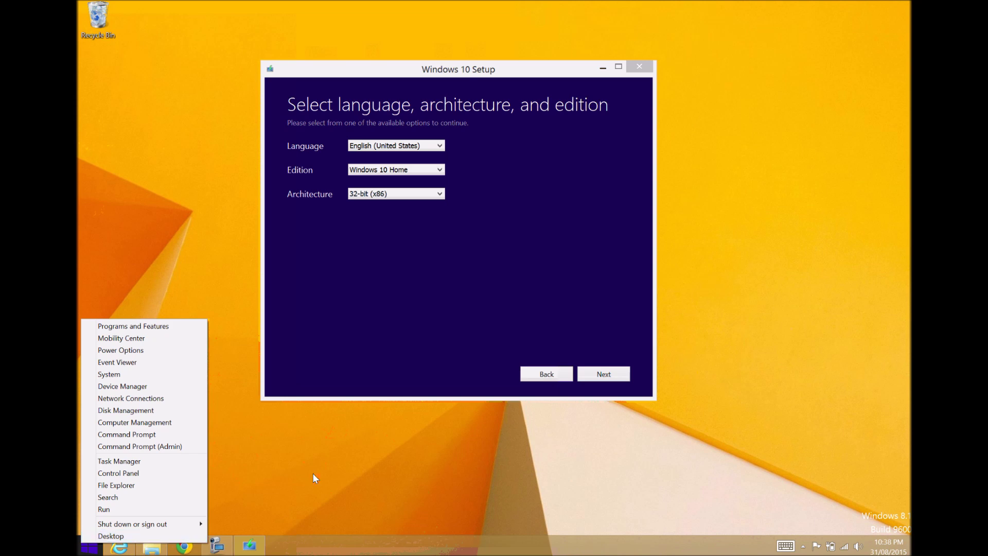
Open System from the Start menu's right-click list, confirm the 64-bit system type, and minimise it.
key("Escape")
right_click(84, 547)
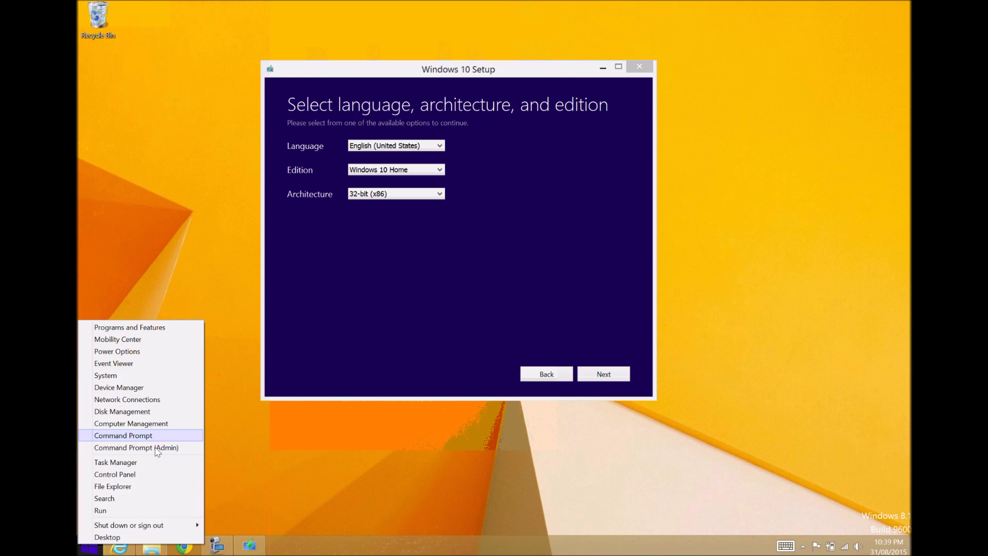
left_click(139, 375)
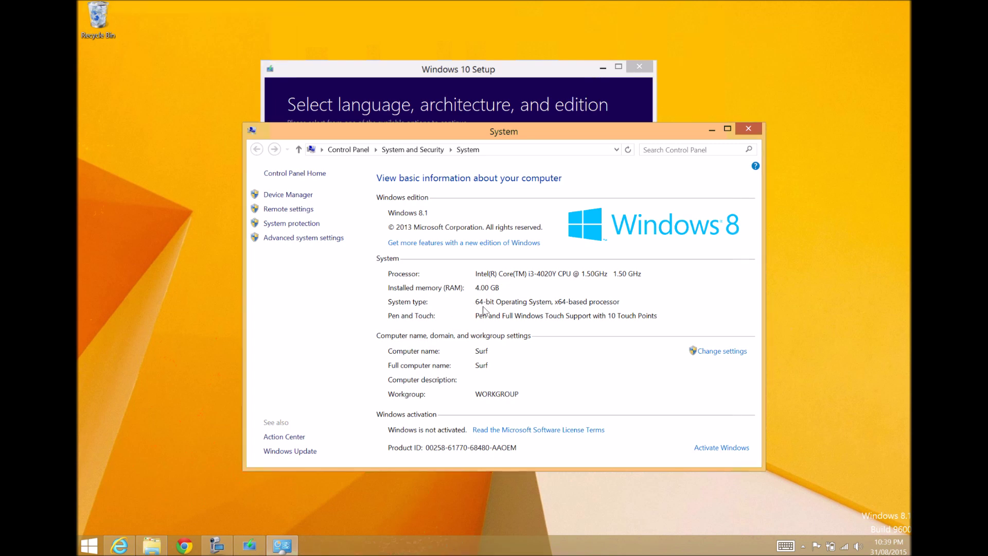
left_click(712, 129)
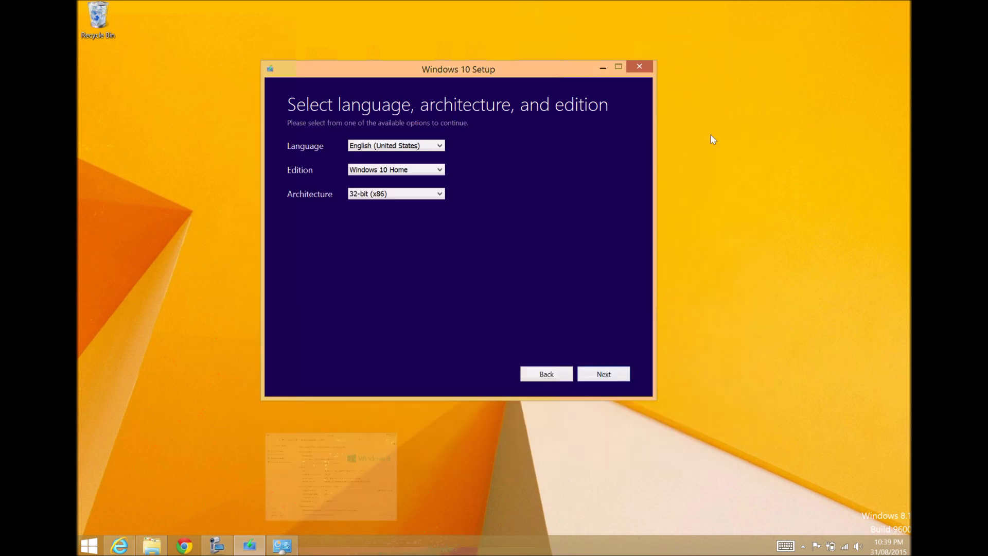
Change the architecture to 64-bit (x64) and choose ISO file as the media to create.
left_click(441, 195)
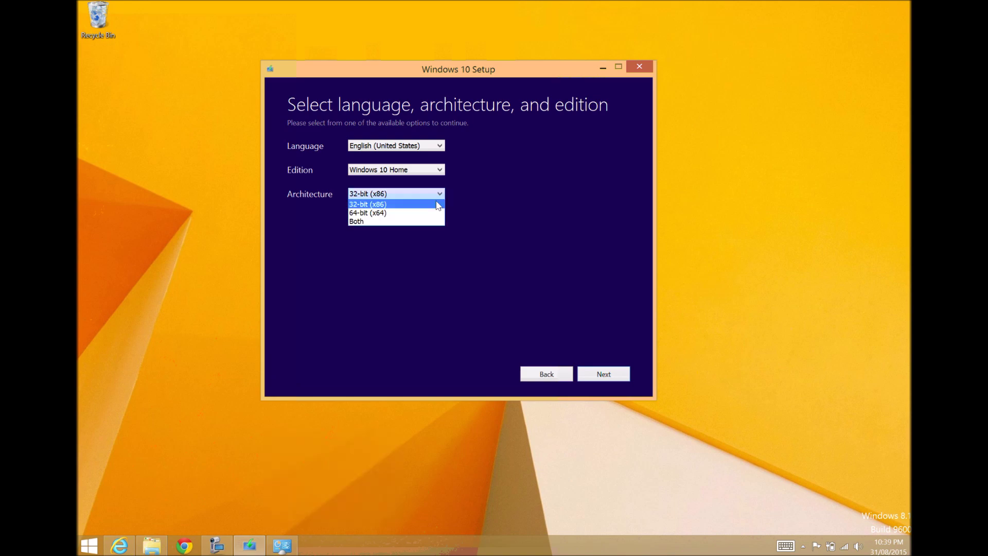
left_click(391, 213)
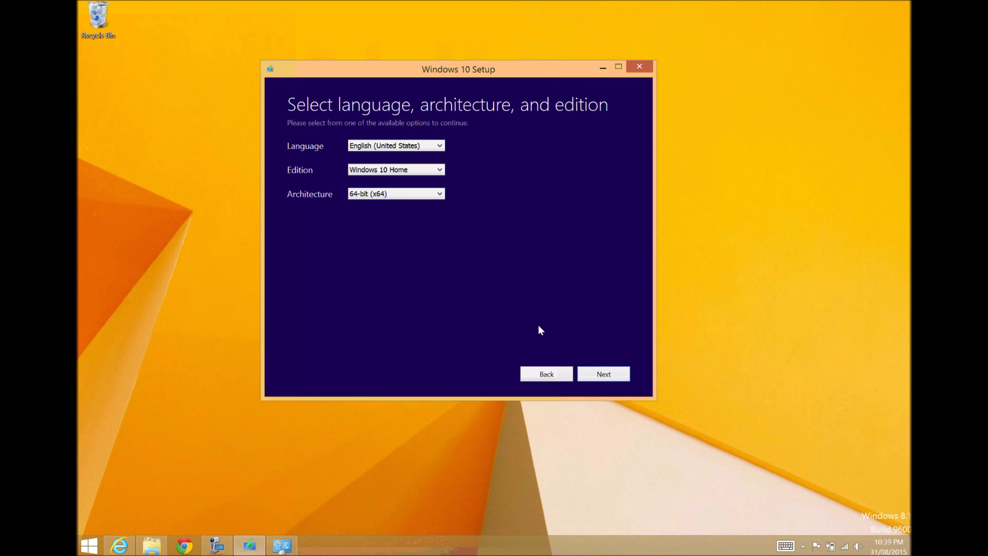
left_click(601, 370)
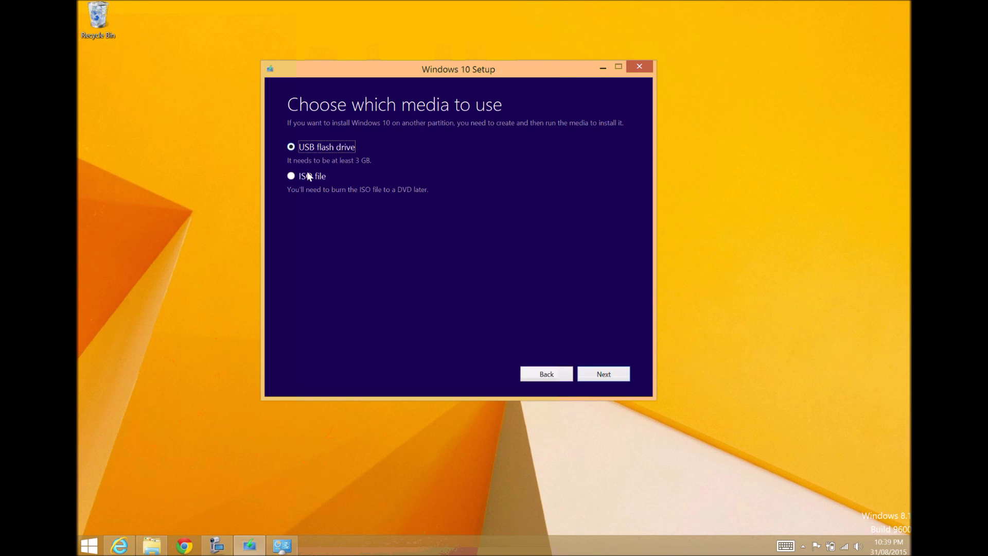
left_click(293, 178)
Save the ISO as Windows10Homex64 on the Desktop and start the download.
left_click(616, 381)
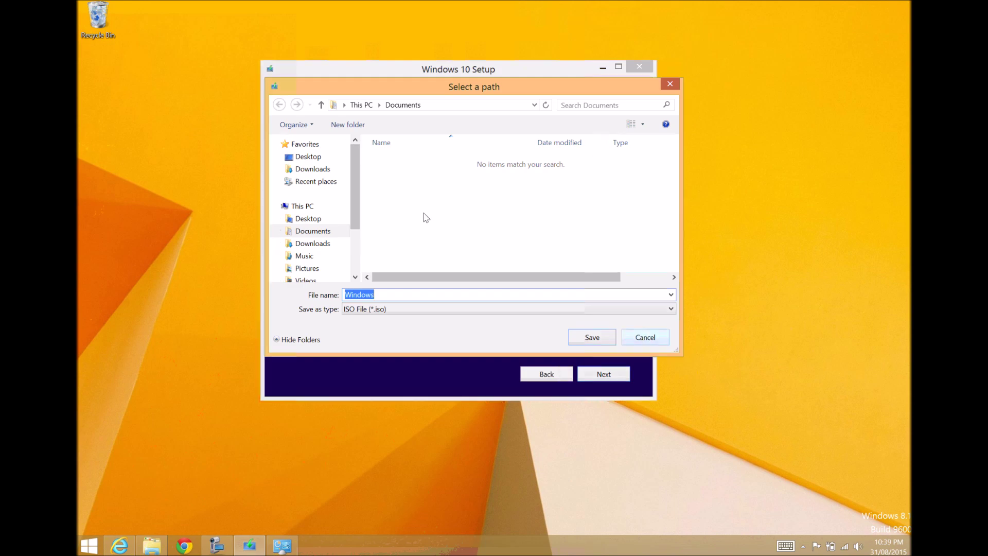
left_click(308, 157)
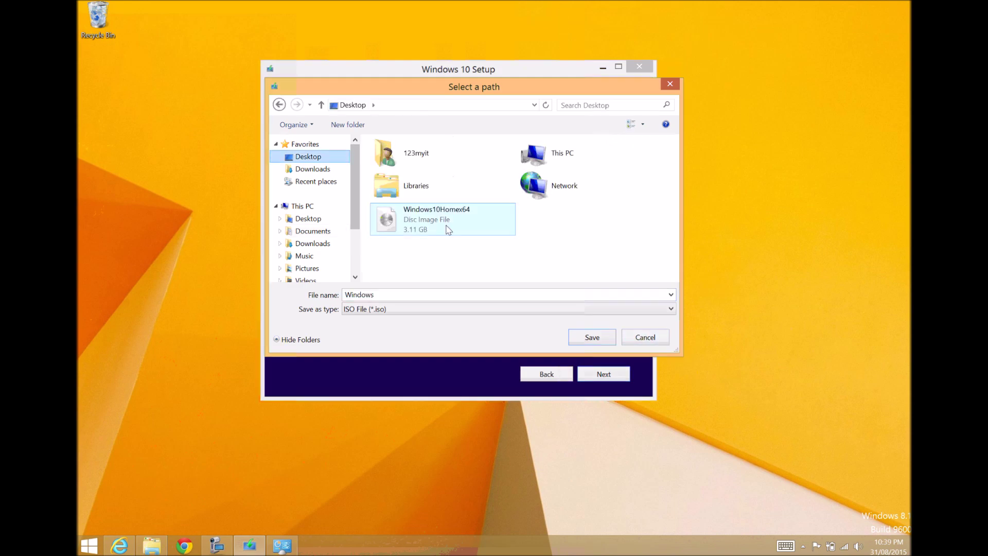
left_click(492, 225)
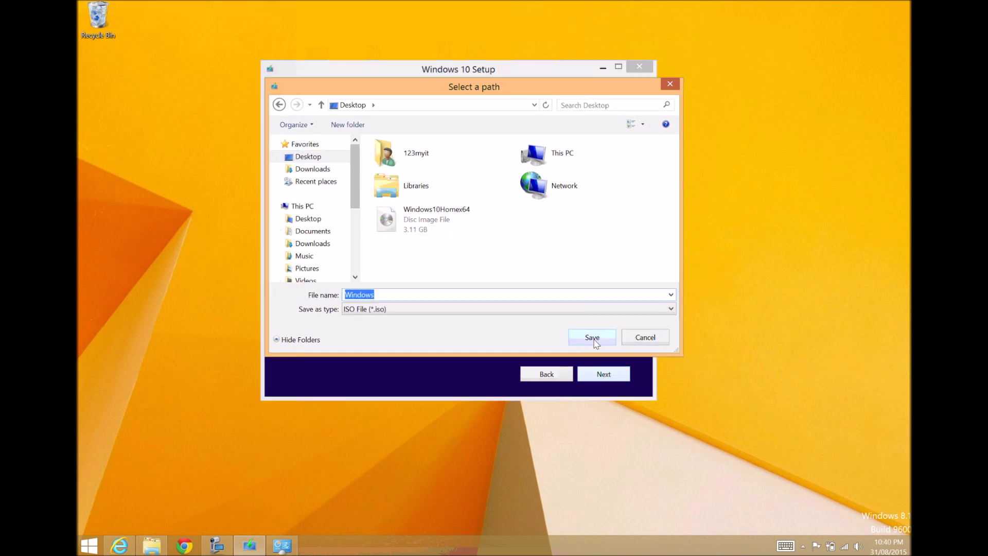
left_click(593, 338)
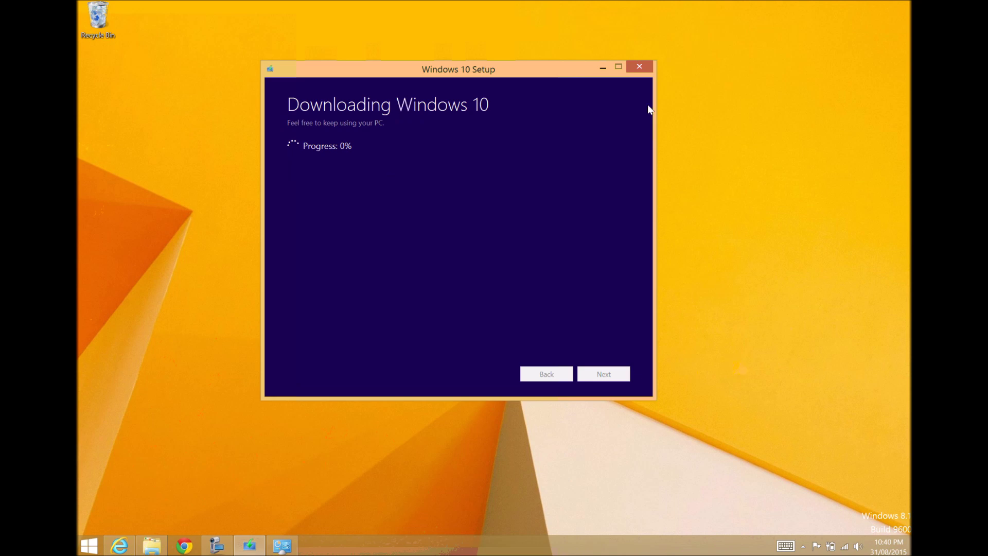
Close the Windows 10 Setup tool, leaving the existing ISO on the desktop.
left_click(640, 70)
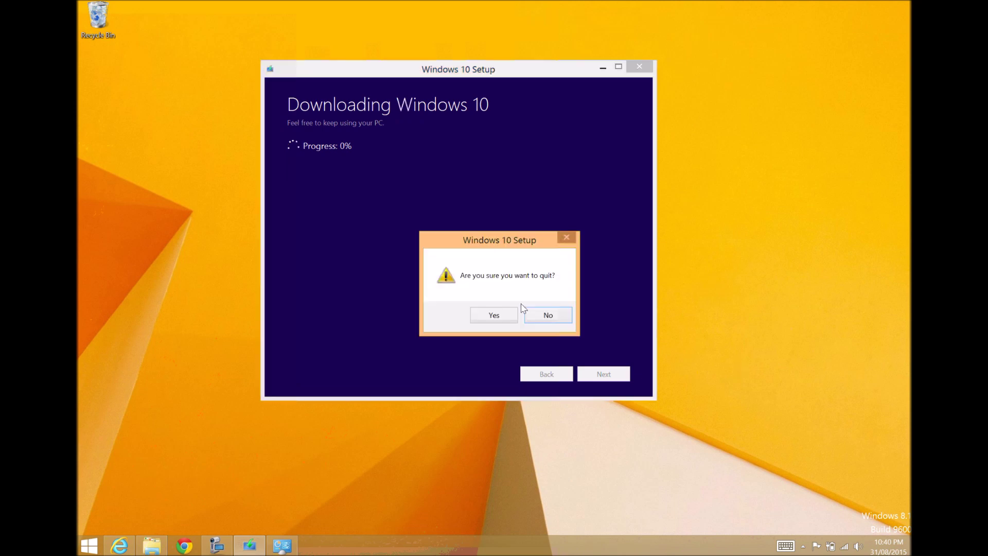
left_click(561, 311)
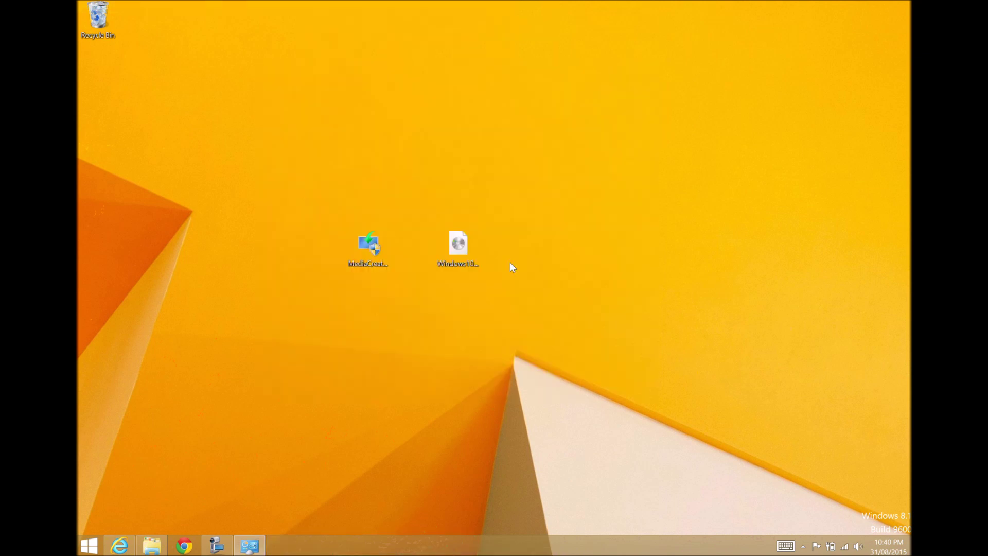
left_click(458, 252)
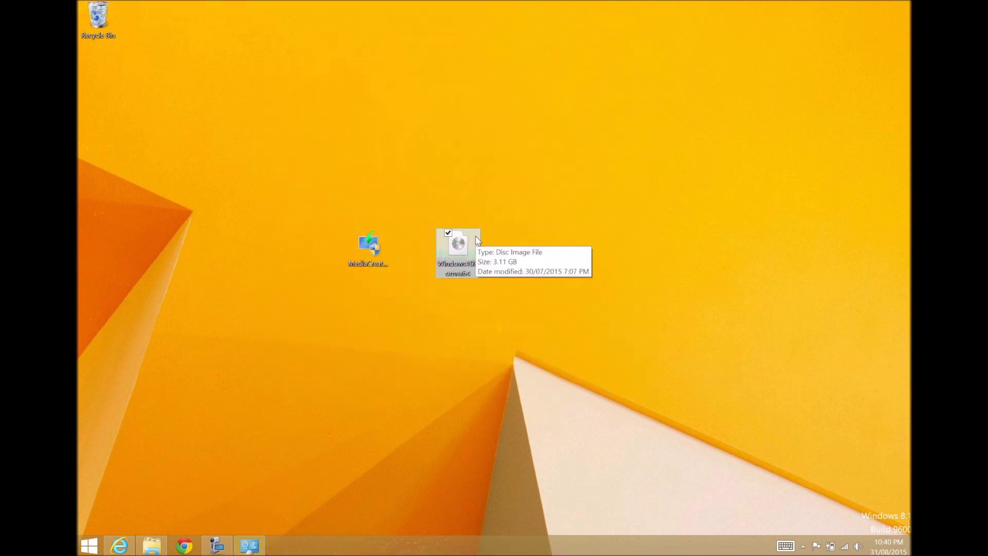
Mount the Windows10Homex64 ISO and launch setup from the DVD Drive (D:) window.
double_click(468, 252)
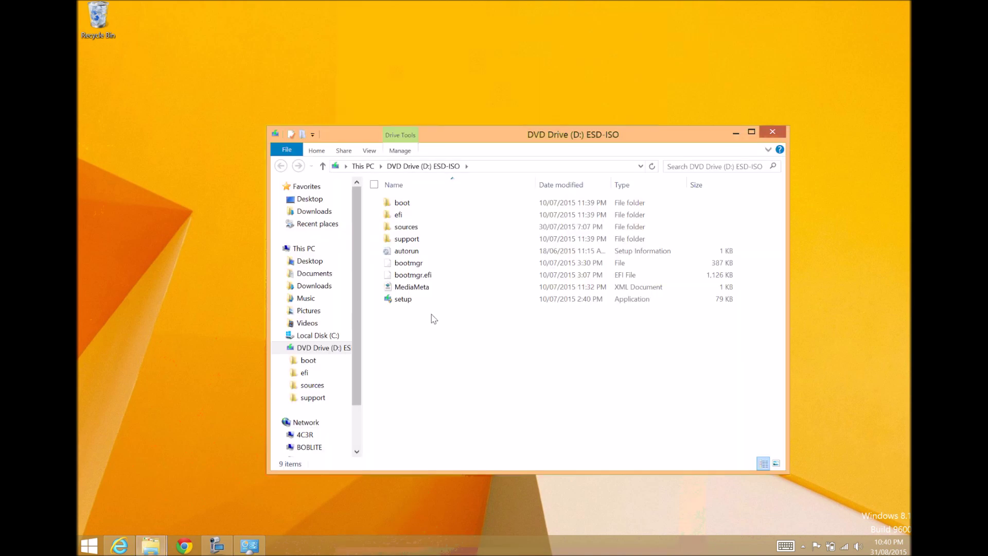
double_click(415, 304)
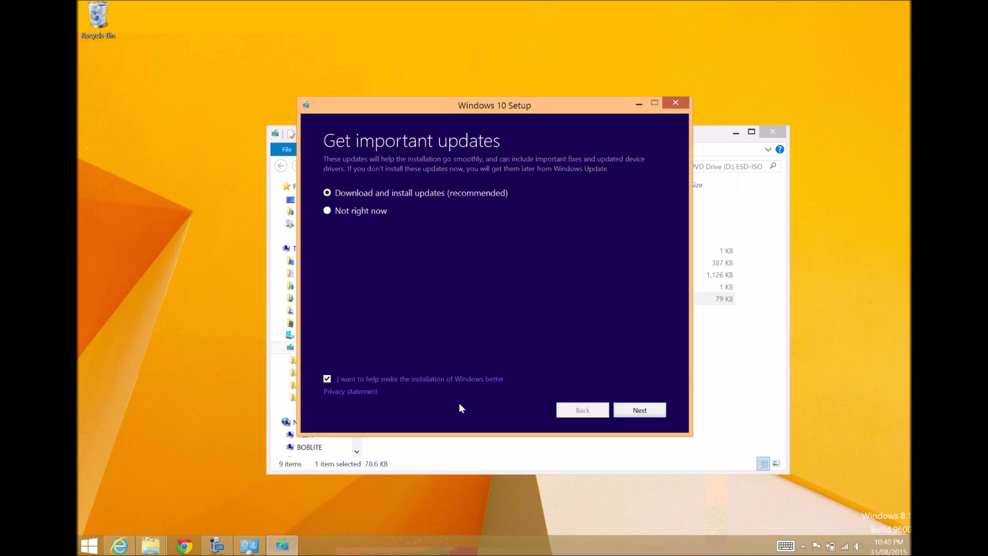
Confirm quitting Windows 10 Setup, then minimise the mounted drive's window to reveal the desktop.
left_click(676, 103)
left_click(517, 315)
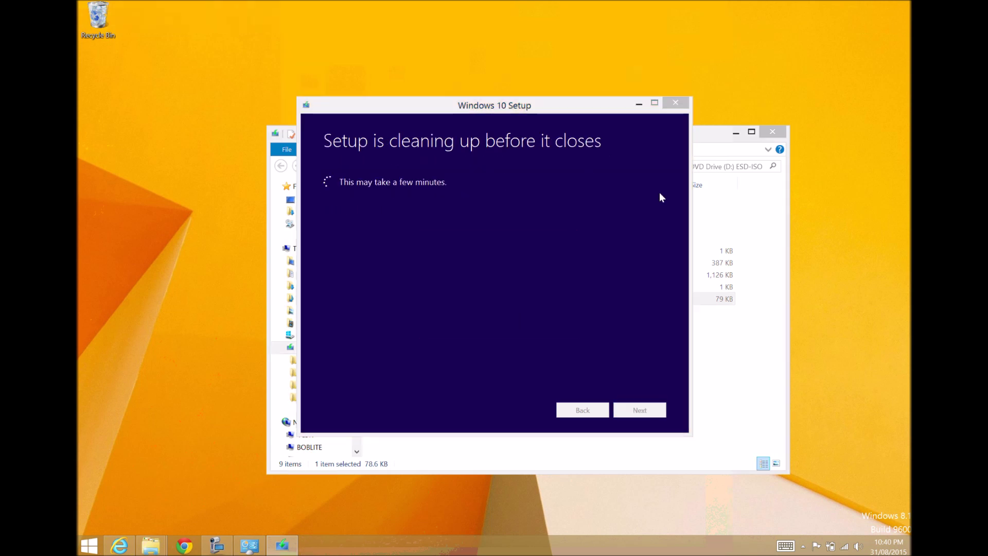
left_click(451, 304)
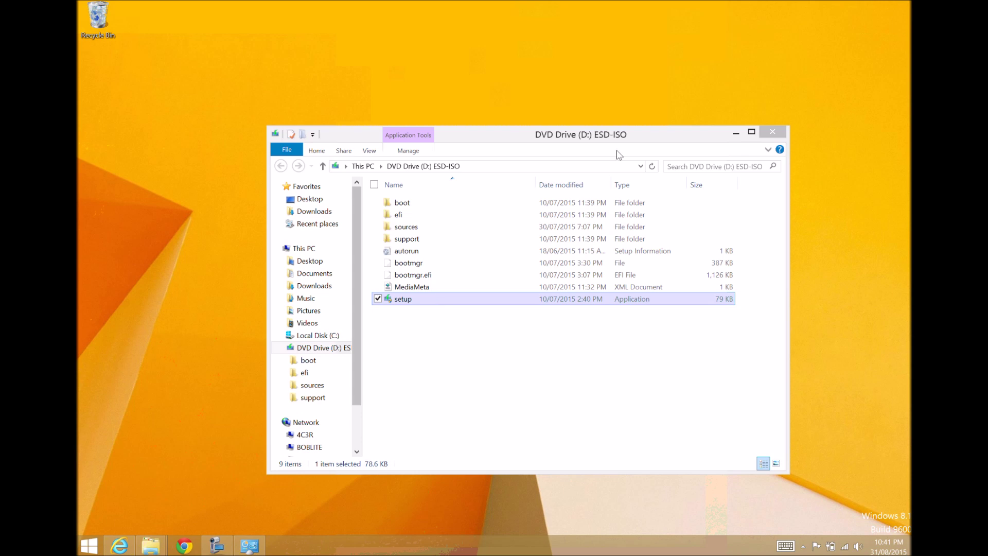
left_click(736, 132)
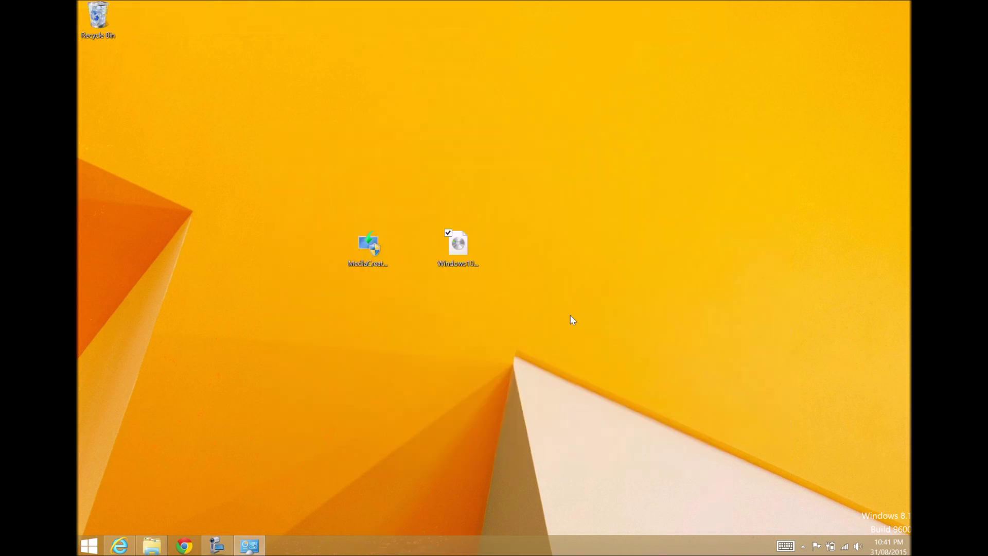